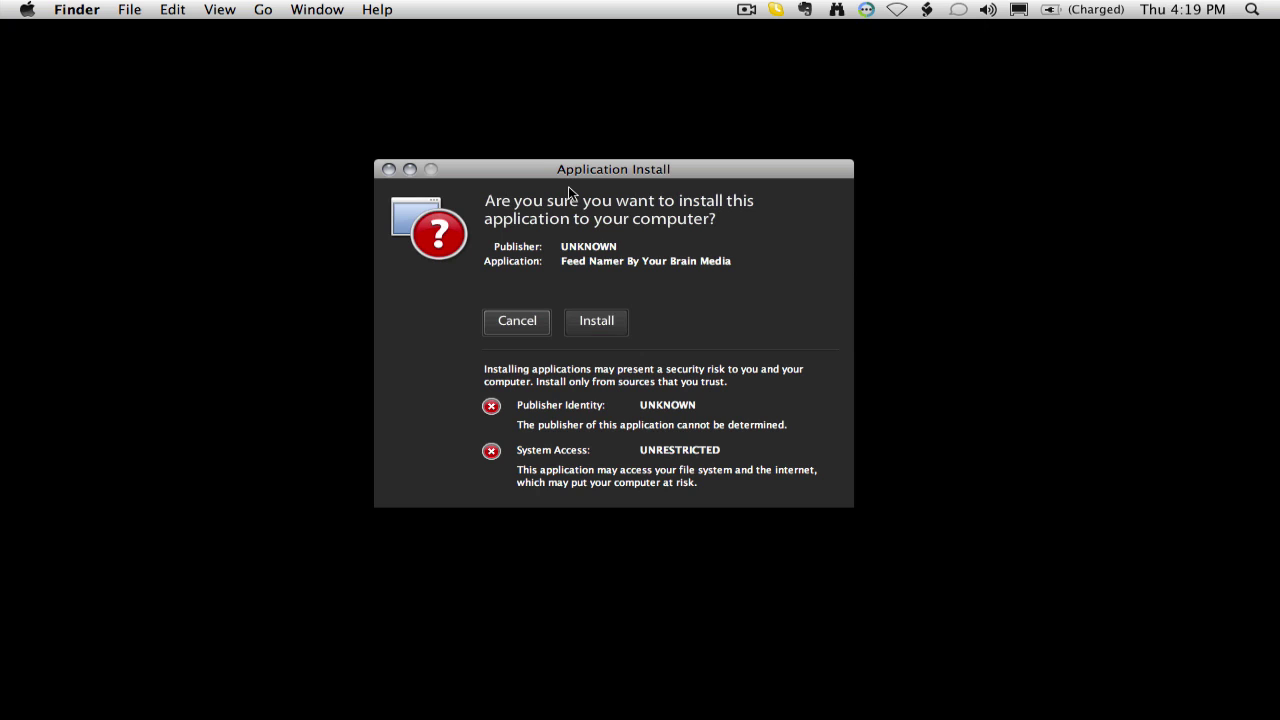
Install Feed Namer By Your Brain Media into /Applications, keeping the option to start it after installation.
{"action": "left_click", "coordinate": [598, 322]}
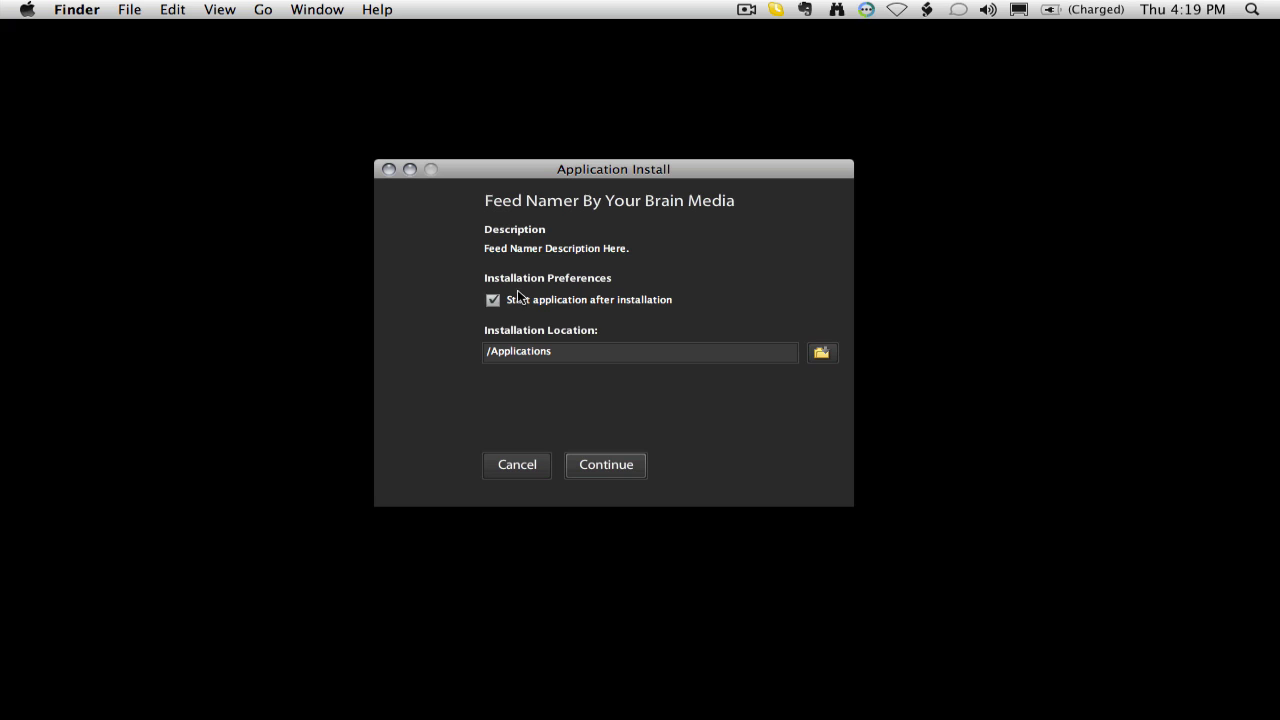
{"action": "left_click", "coordinate": [616, 472]}
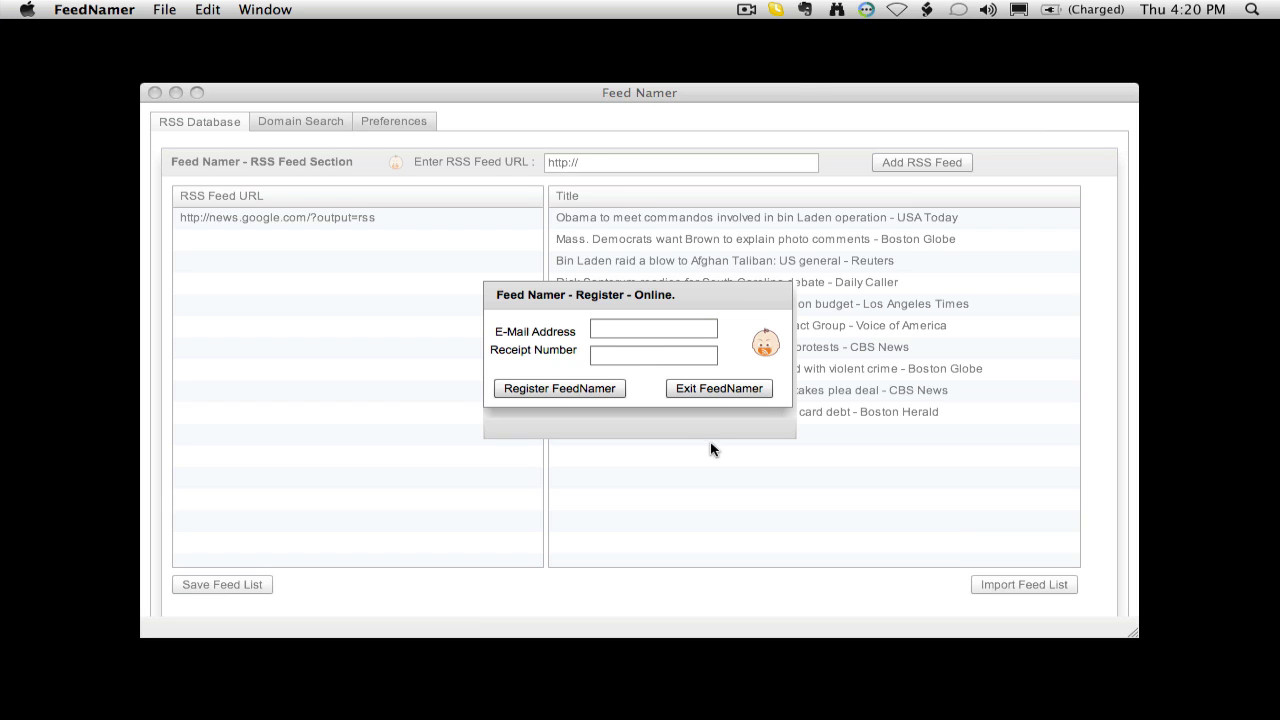
Register the product online with the receipt number and e-mail address, and make the main window slightly taller.
{"action": "left_click", "coordinate": [644, 354]}
{"action": "key", "text": "super+v"}
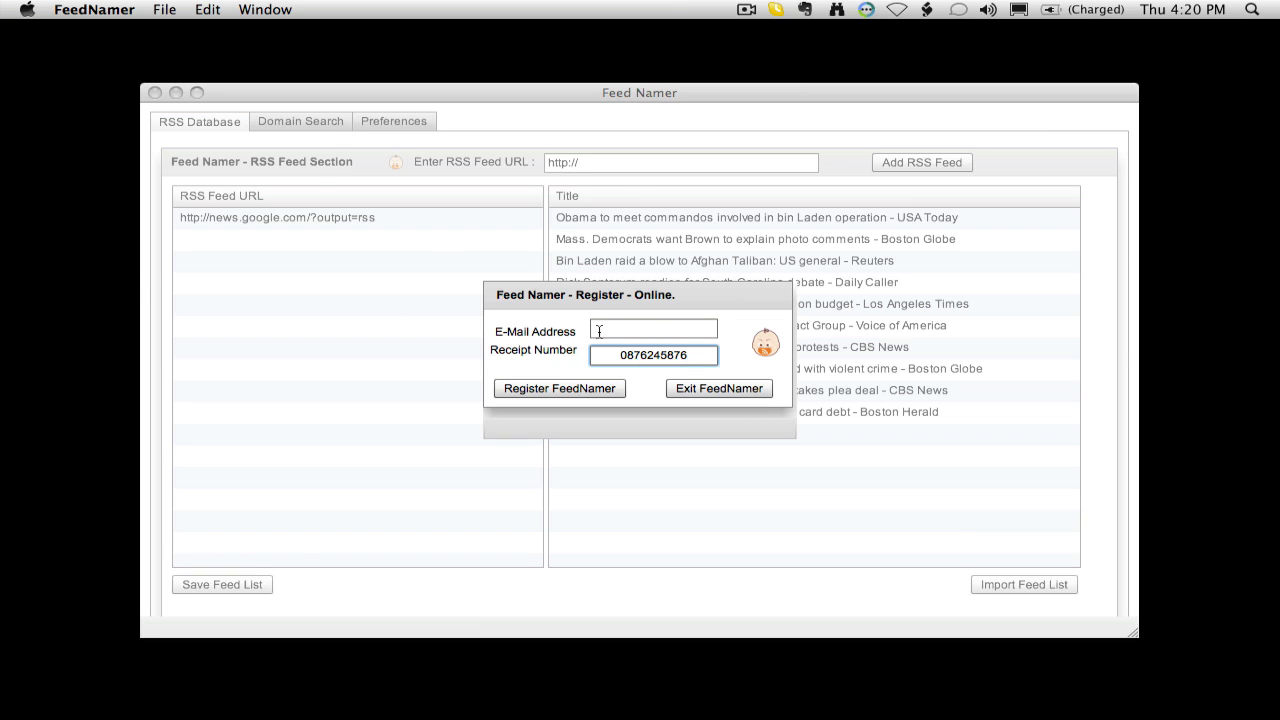
{"action": "left_click", "coordinate": [665, 323]}
{"action": "key", "text": "super+v"}
{"action": "left_click", "coordinate": [558, 389]}
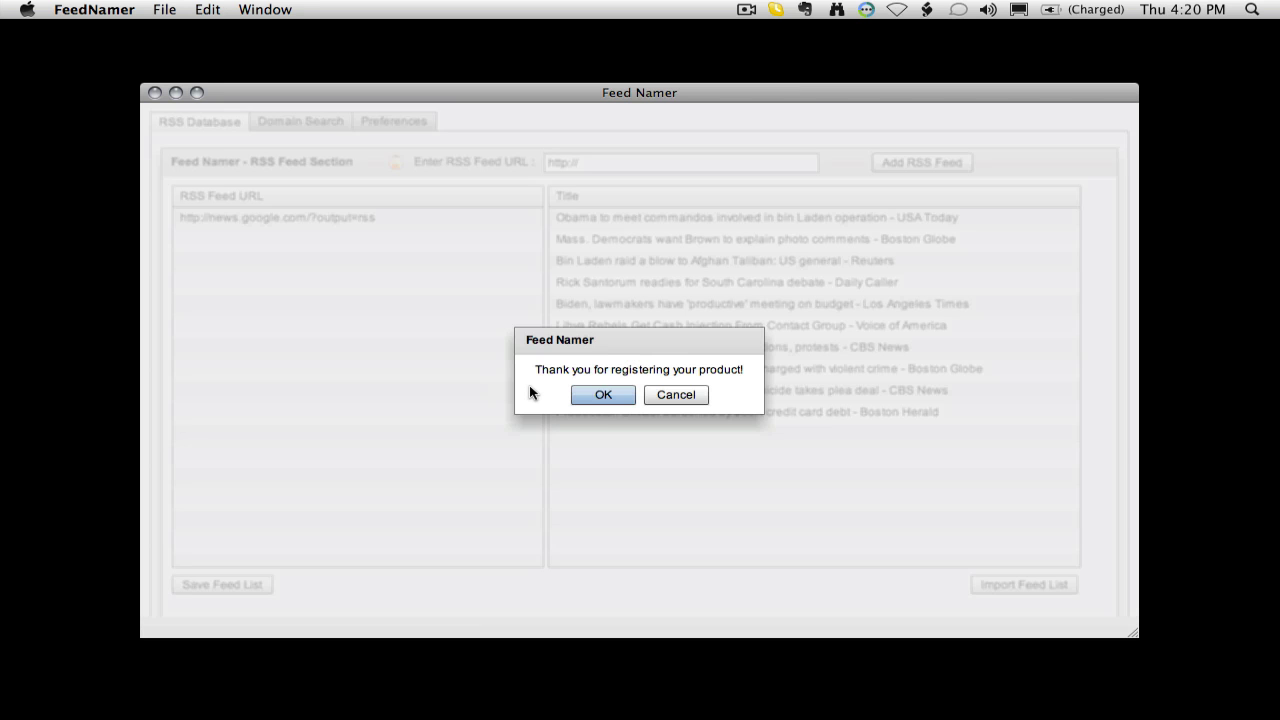
{"action": "left_click", "coordinate": [585, 394]}
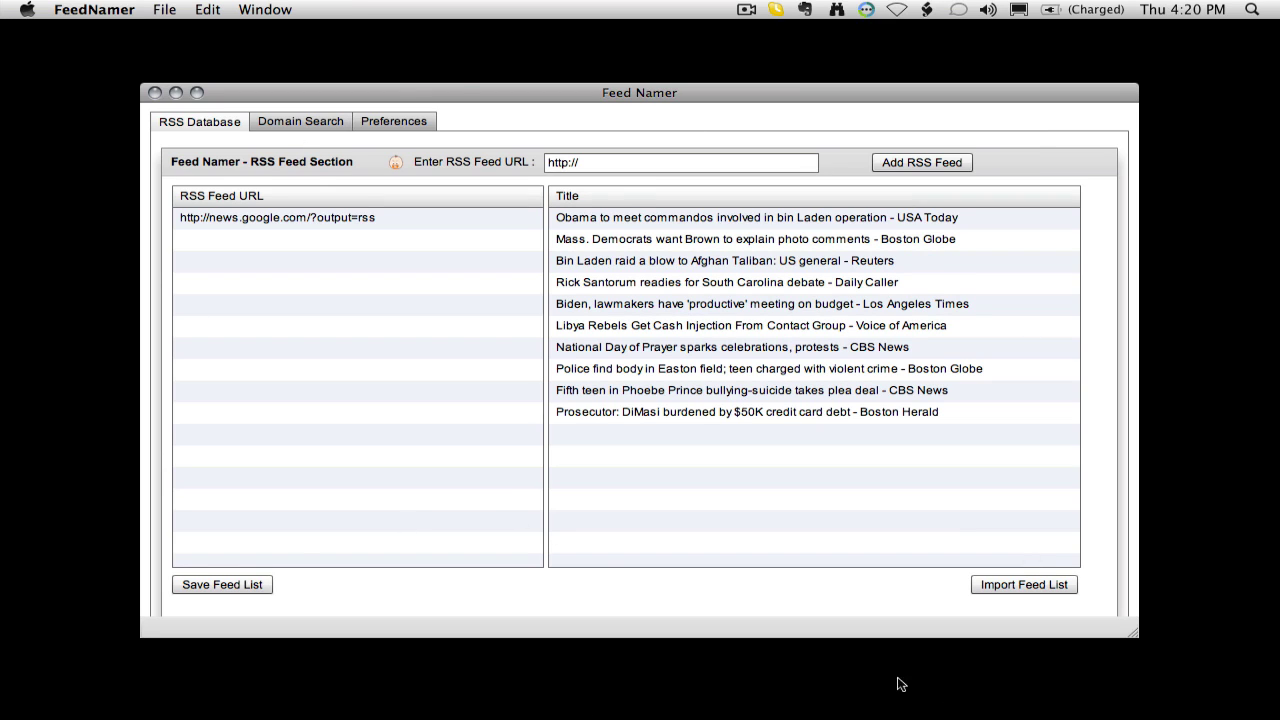
{"action": "left_click_drag", "start_coordinate": [1127, 634], "coordinate": [1138, 657]}
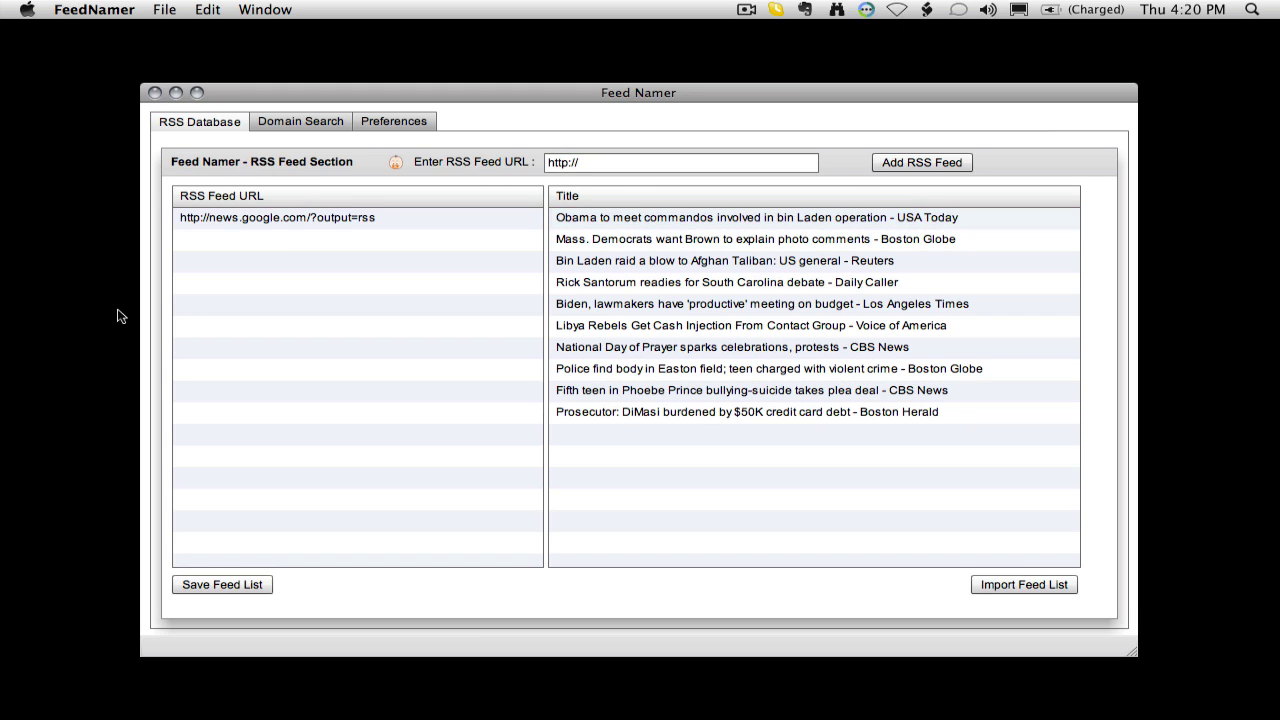
Switch to Opera, copy the address of Engadget's Subscribe link, and return to Feed Namer.
{"action": "mouse_move", "coordinate": [540, 690]}
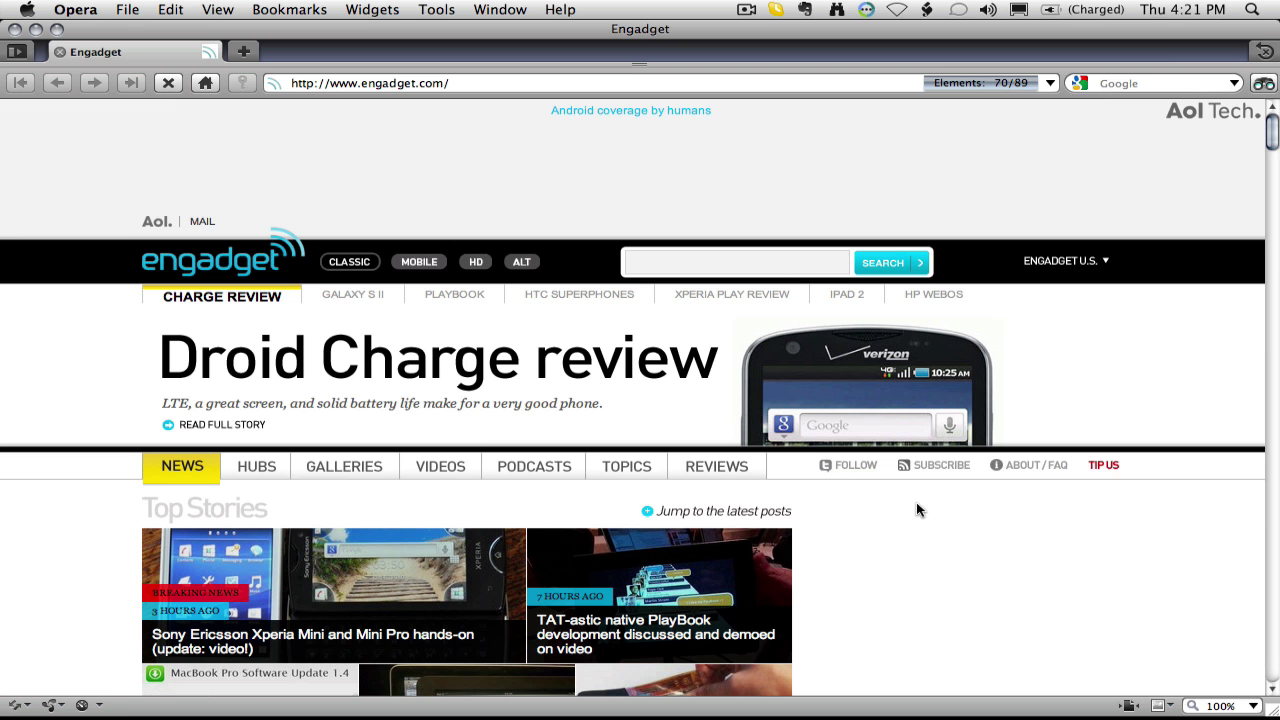
{"action": "right_click", "coordinate": [950, 469]}
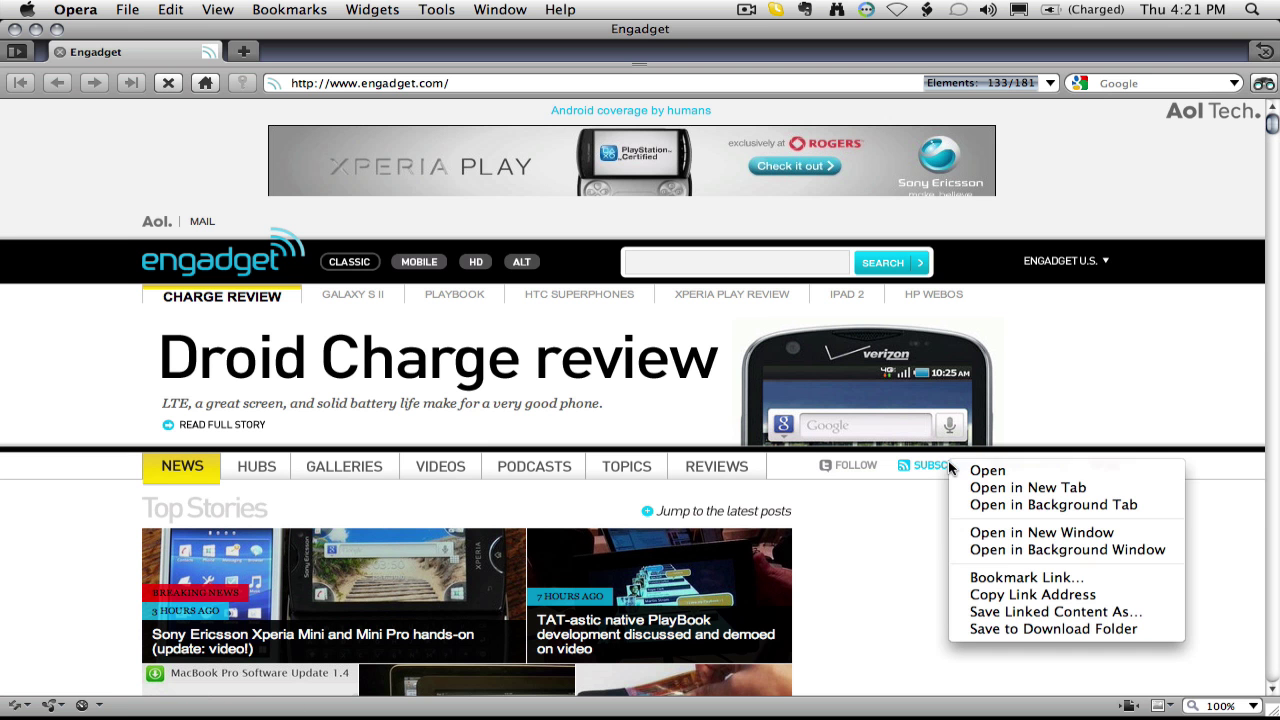
{"action": "left_click", "coordinate": [1030, 594]}
{"action": "key", "text": "super+Tab"}
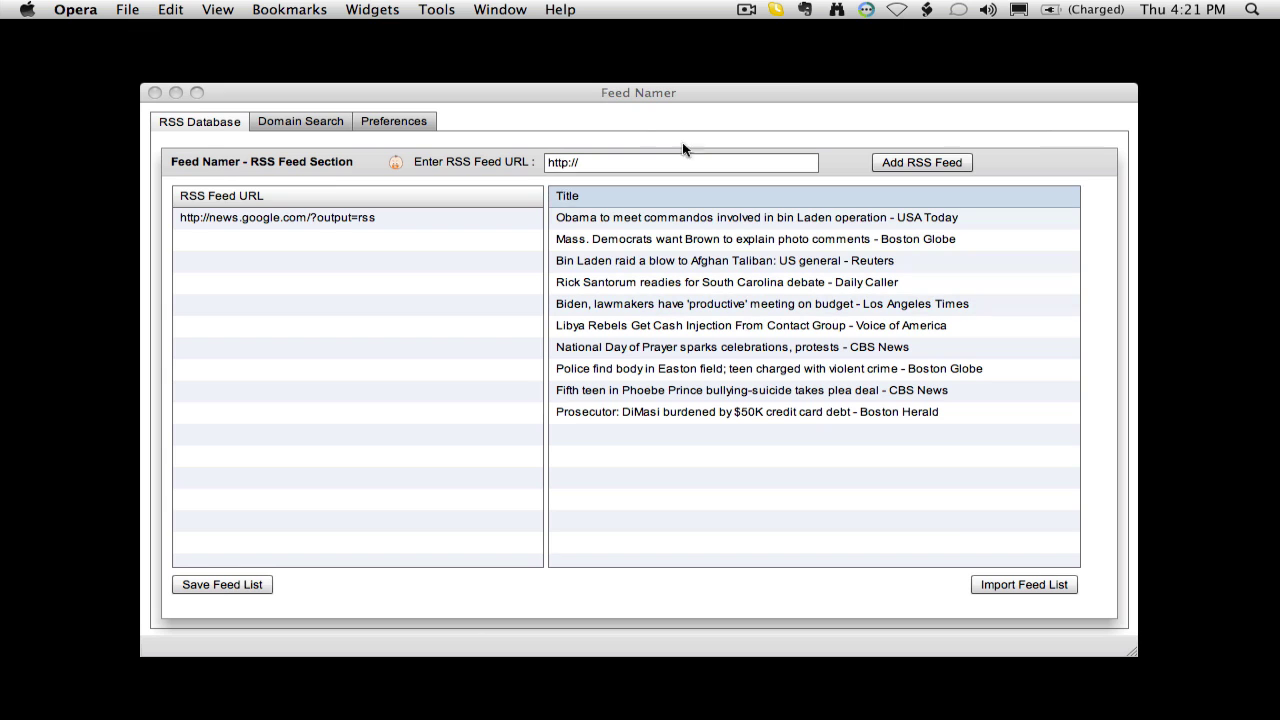
Delete the Google News feed from the RSS feed list and dismiss the resulting alert.
{"action": "left_click", "coordinate": [314, 221]}
{"action": "key", "text": "BackSpace"}
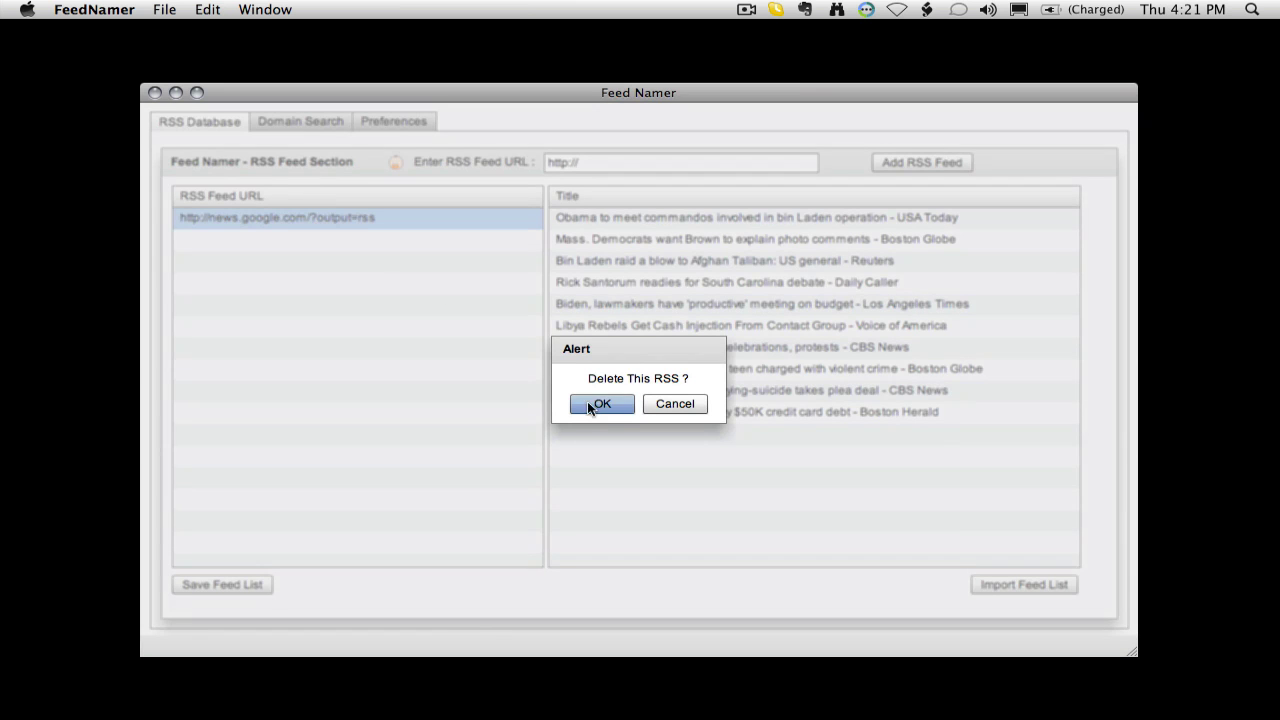
{"action": "left_click", "coordinate": [607, 402]}
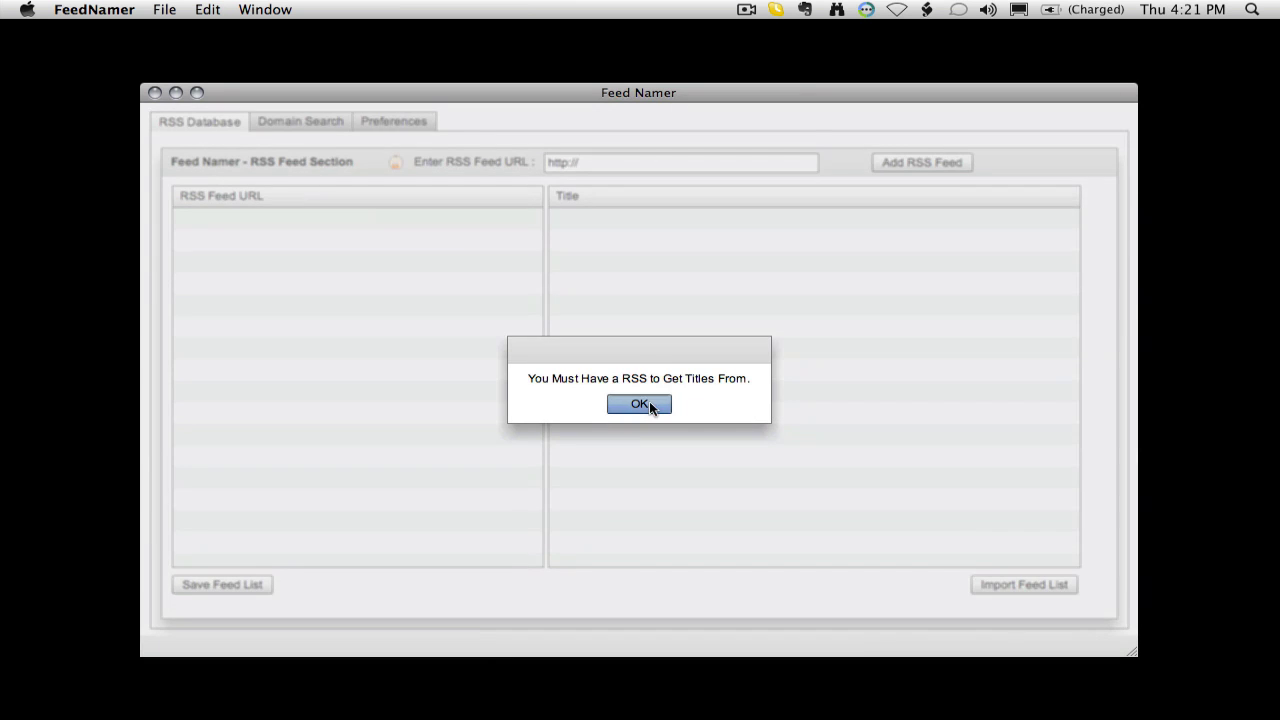
{"action": "left_click", "coordinate": [649, 401]}
{"action": "left_click", "coordinate": [635, 172]}
{"action": "key", "text": "super+a"}
{"action": "type", "text": "http://www.engadget.com/rss.xml"}
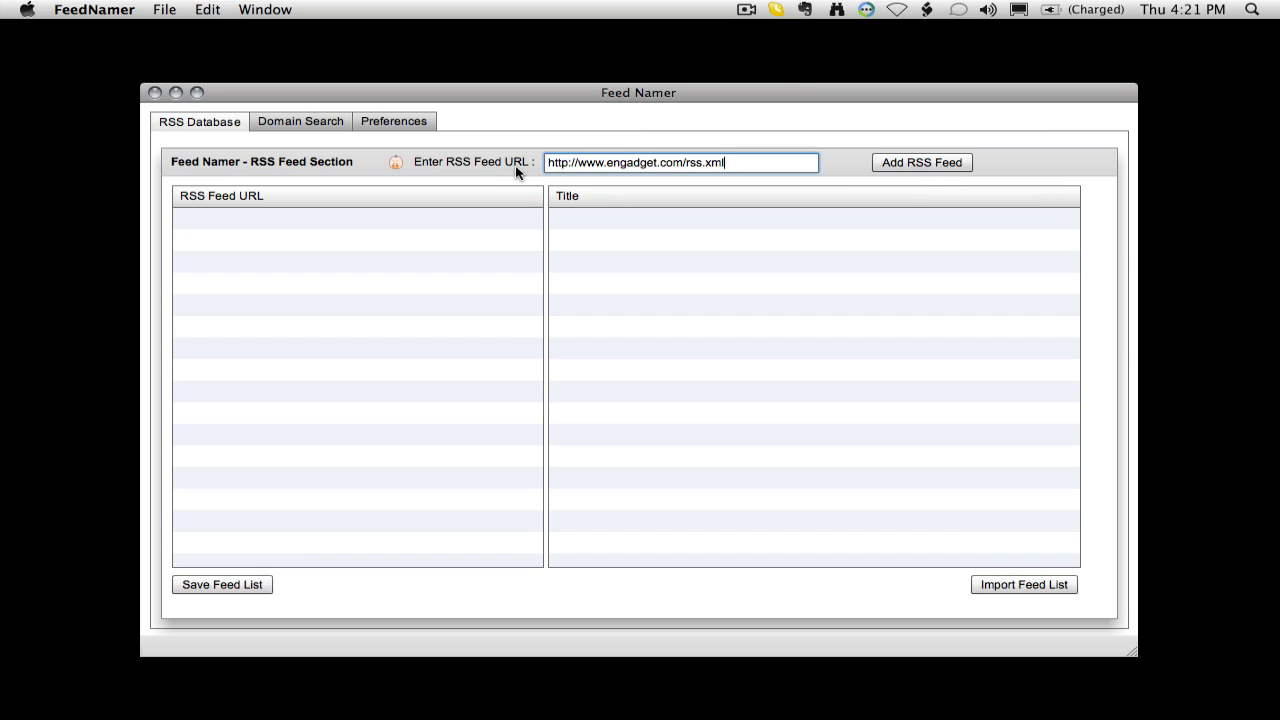
{"action": "left_click", "coordinate": [920, 166]}
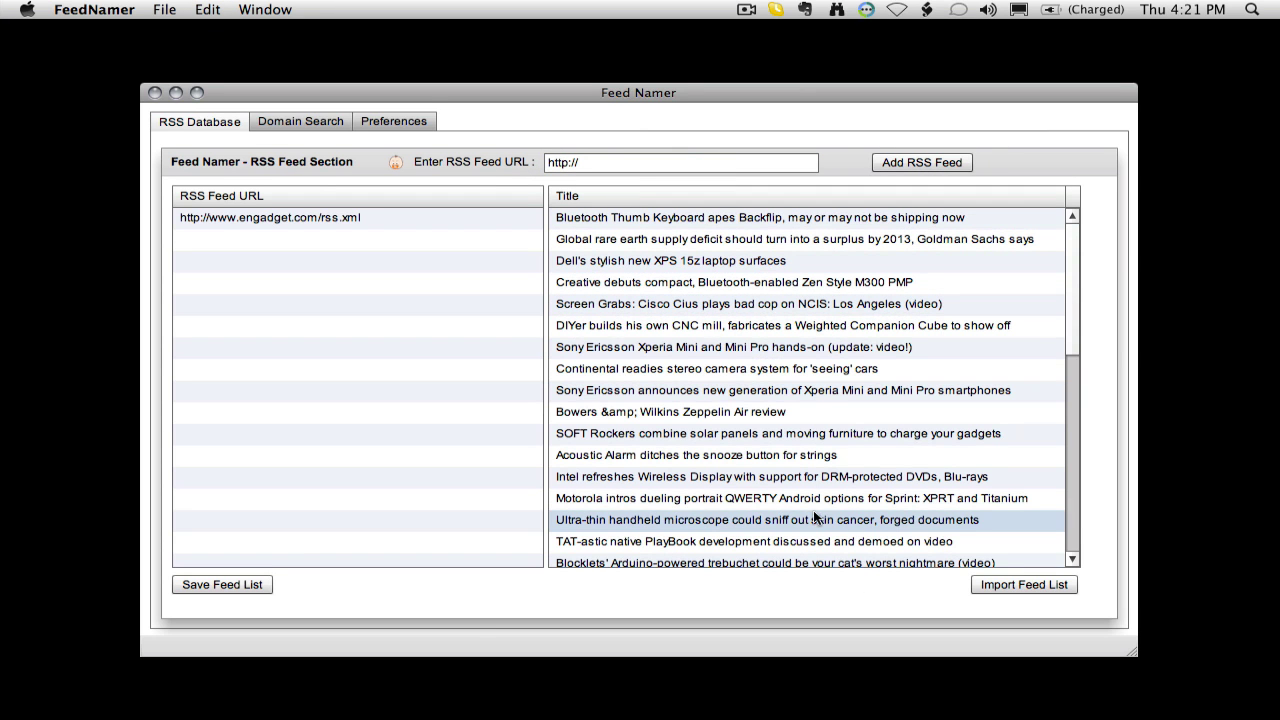
Review the preferences for the number of words in domain names and the domain extensions.
{"action": "left_click", "coordinate": [406, 117]}
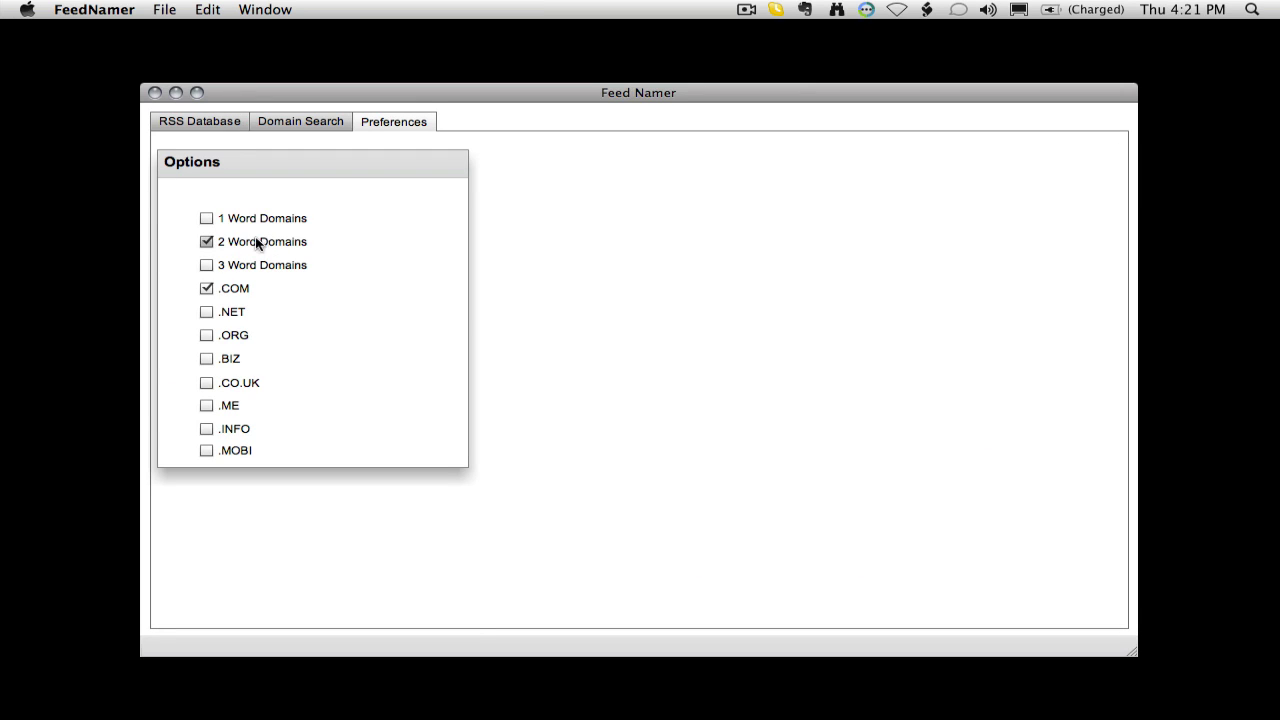
{"action": "left_click", "coordinate": [240, 290]}
{"action": "left_click", "coordinate": [281, 222]}
Scan all feed titles for domain names without entering a search term.
{"action": "left_click", "coordinate": [313, 123]}
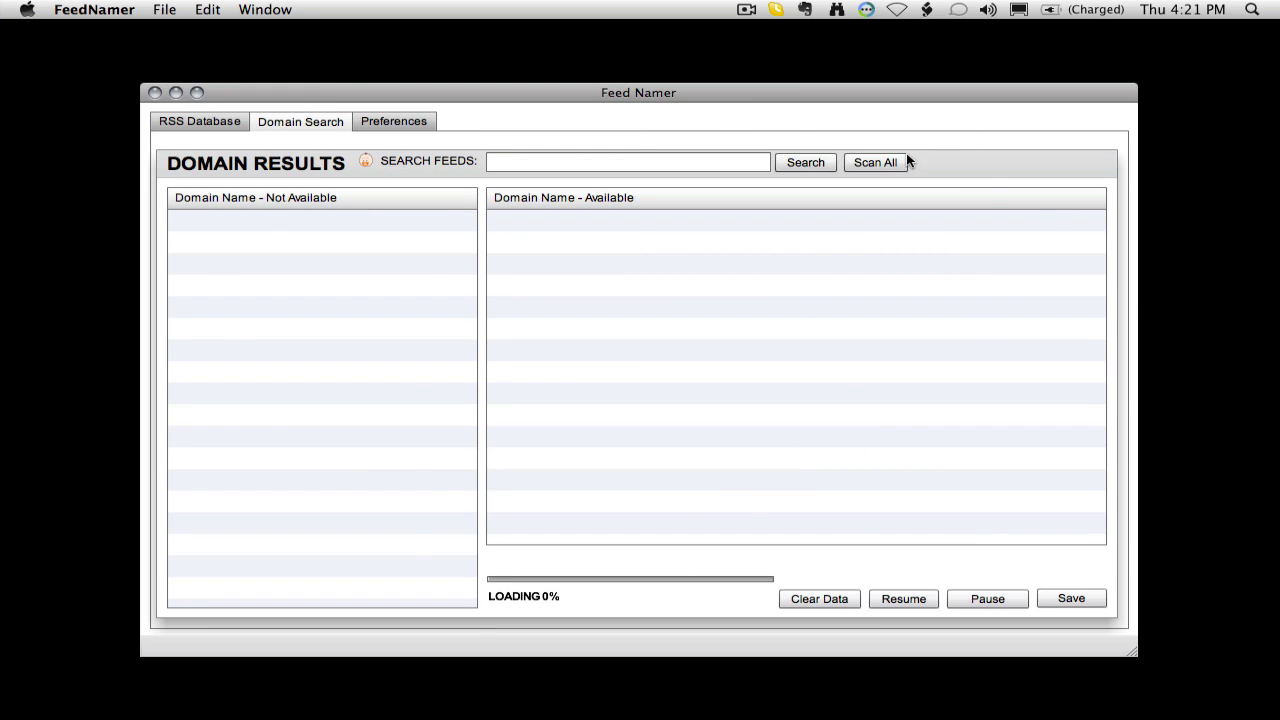
{"action": "left_click", "coordinate": [517, 163]}
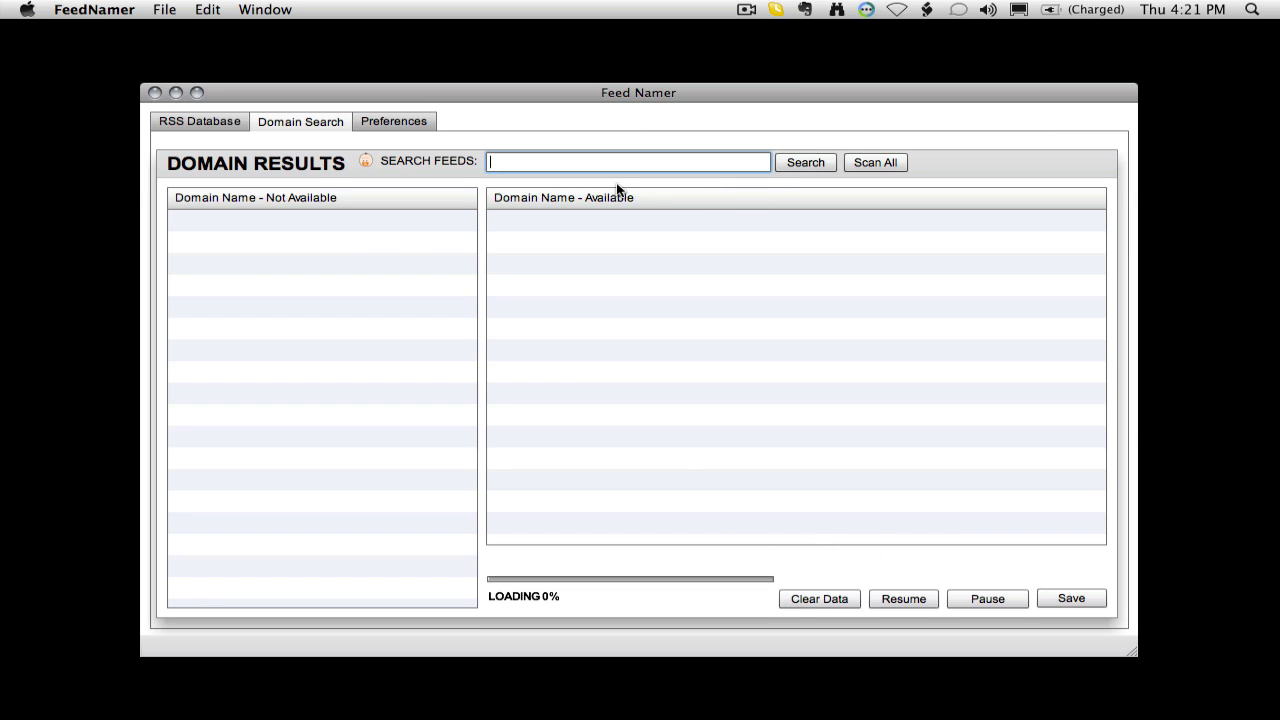
{"action": "left_click", "coordinate": [885, 162]}
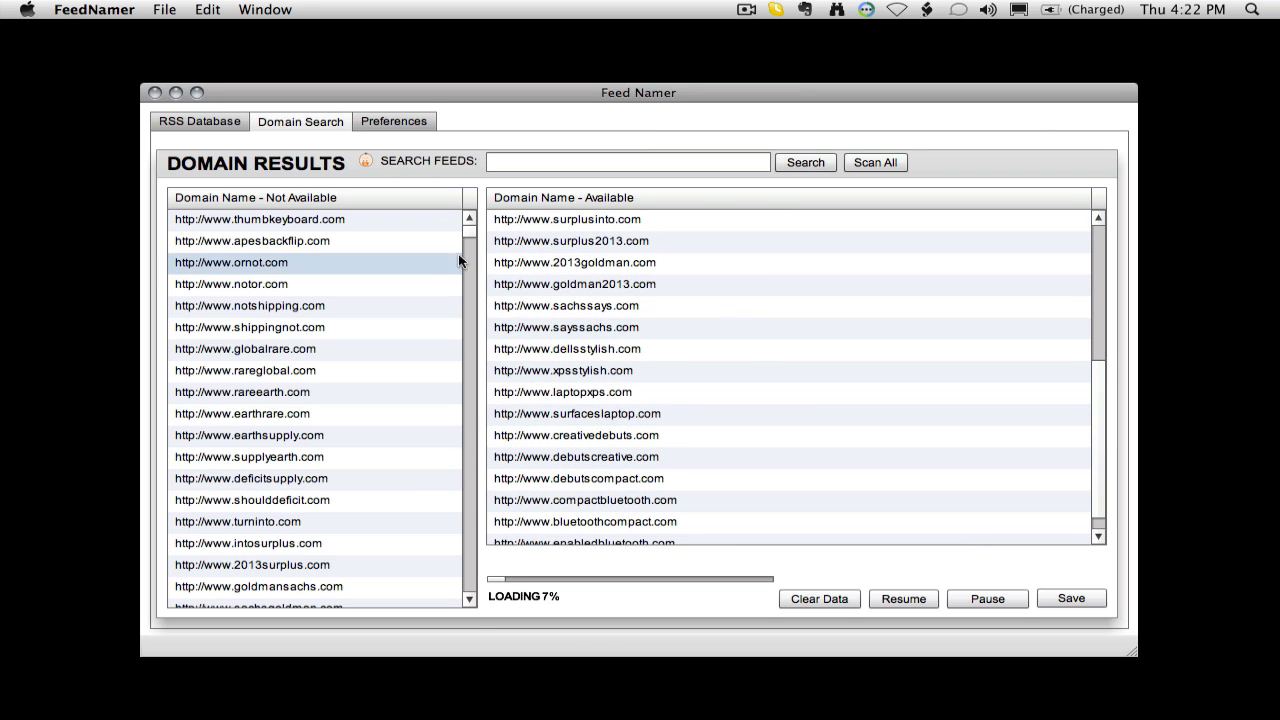
Review the feed list and article titles in the RSS database, and return to the domain results.
{"action": "left_click", "coordinate": [199, 122]}
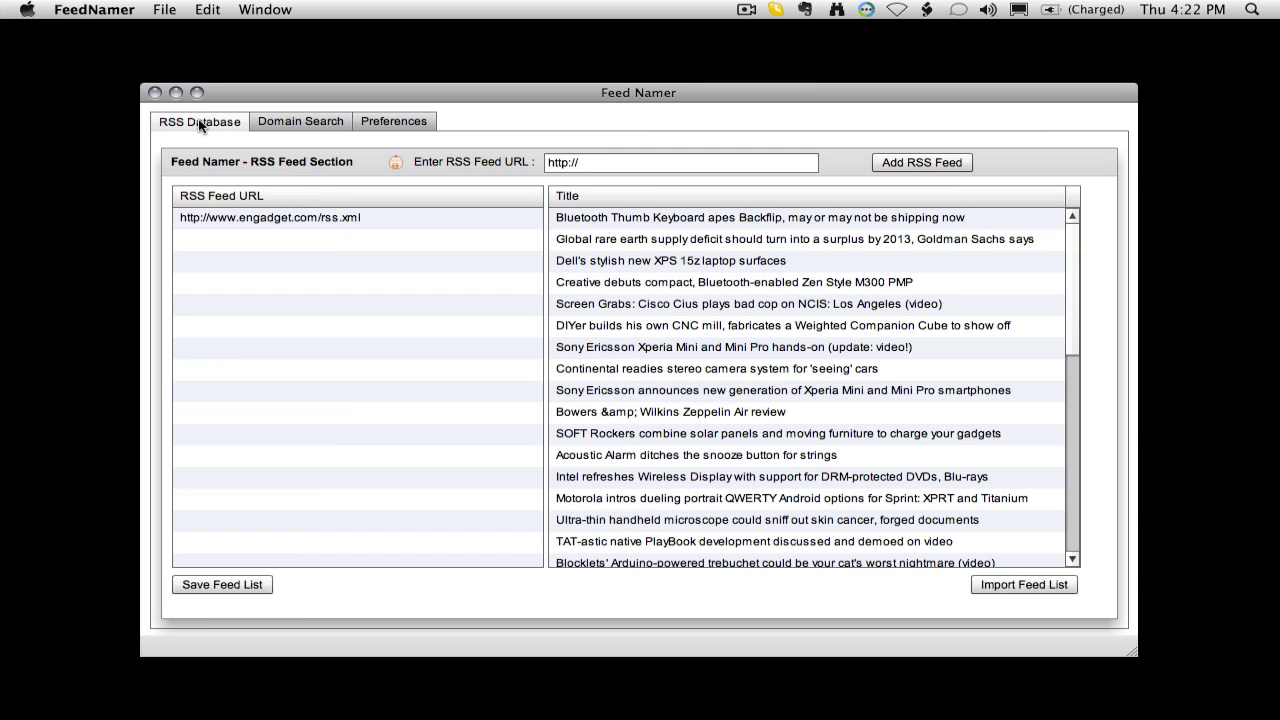
{"action": "left_click", "coordinate": [746, 161]}
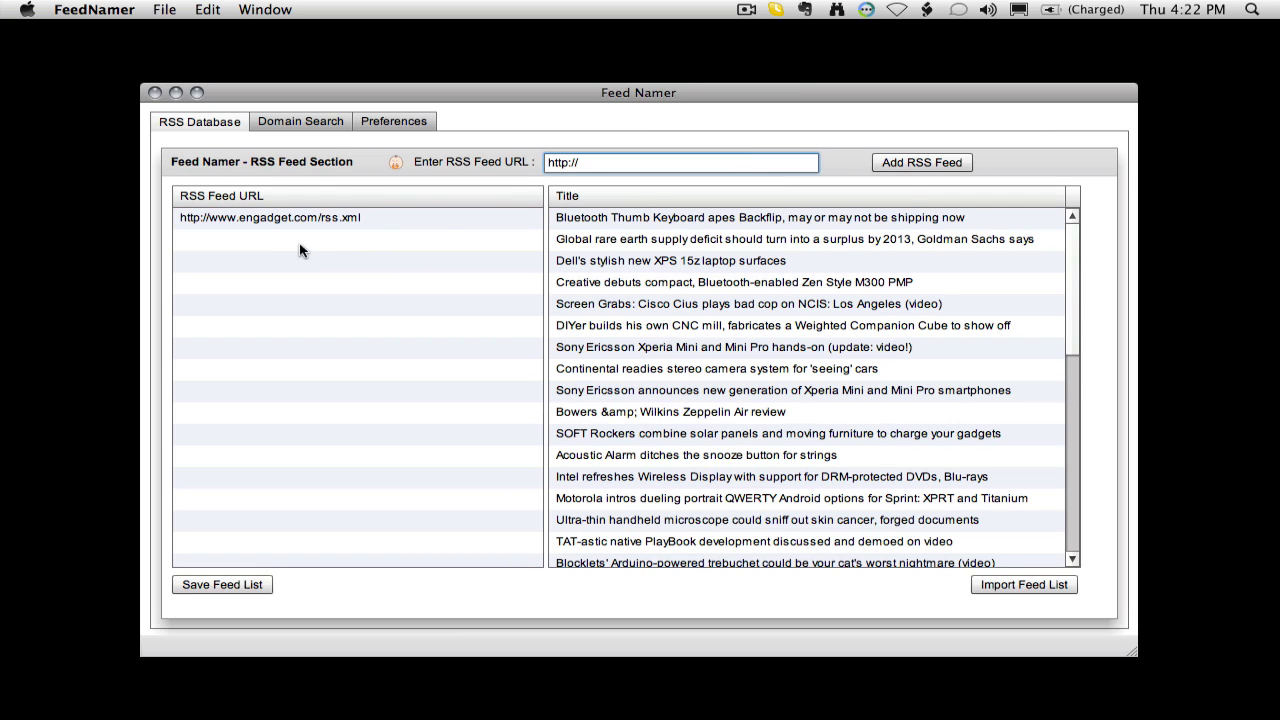
{"action": "left_click", "coordinate": [1024, 585]}
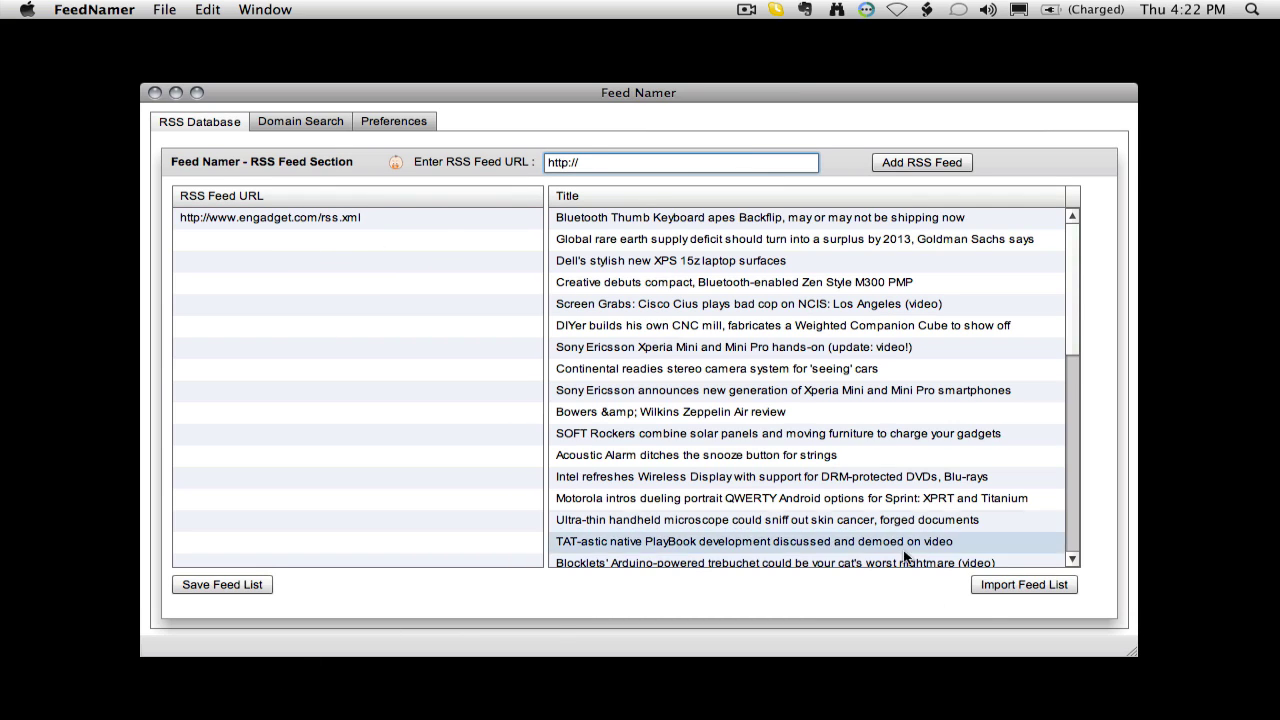
{"action": "left_click", "coordinate": [468, 216]}
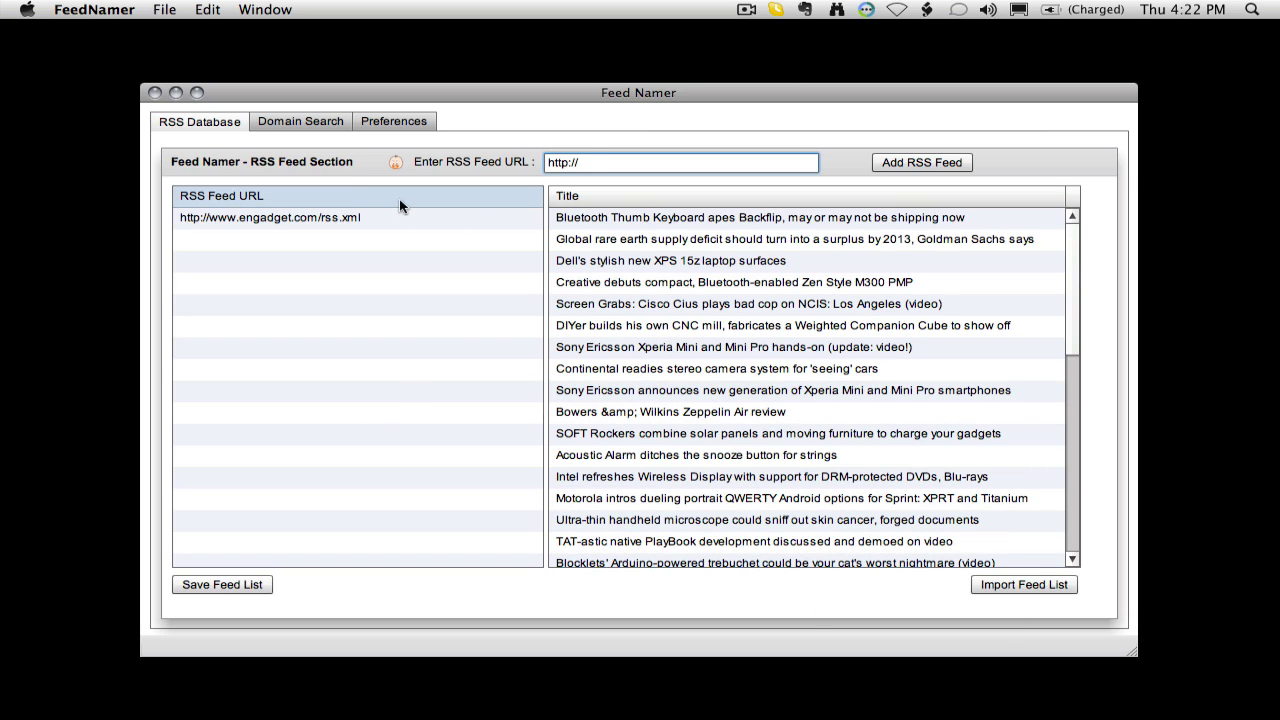
{"action": "left_click", "coordinate": [374, 214], "text": "super"}
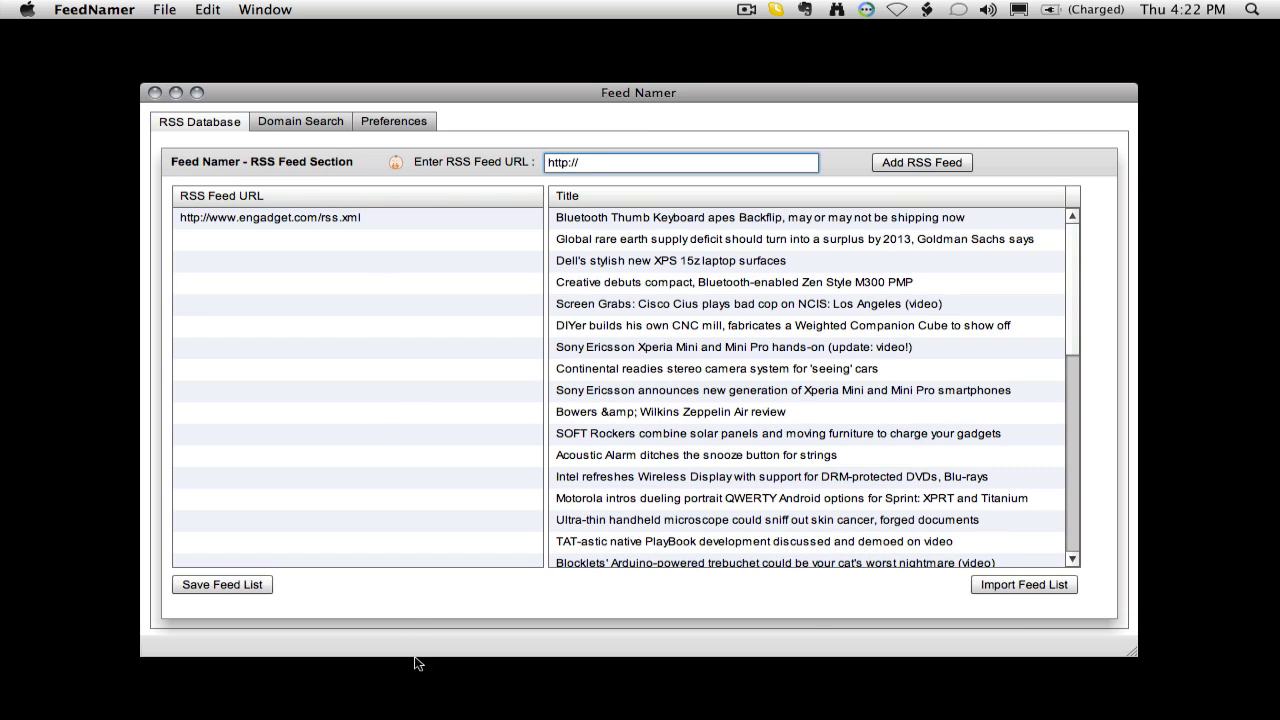
{"action": "left_click", "coordinate": [576, 478]}
{"action": "left_click", "coordinate": [317, 124]}
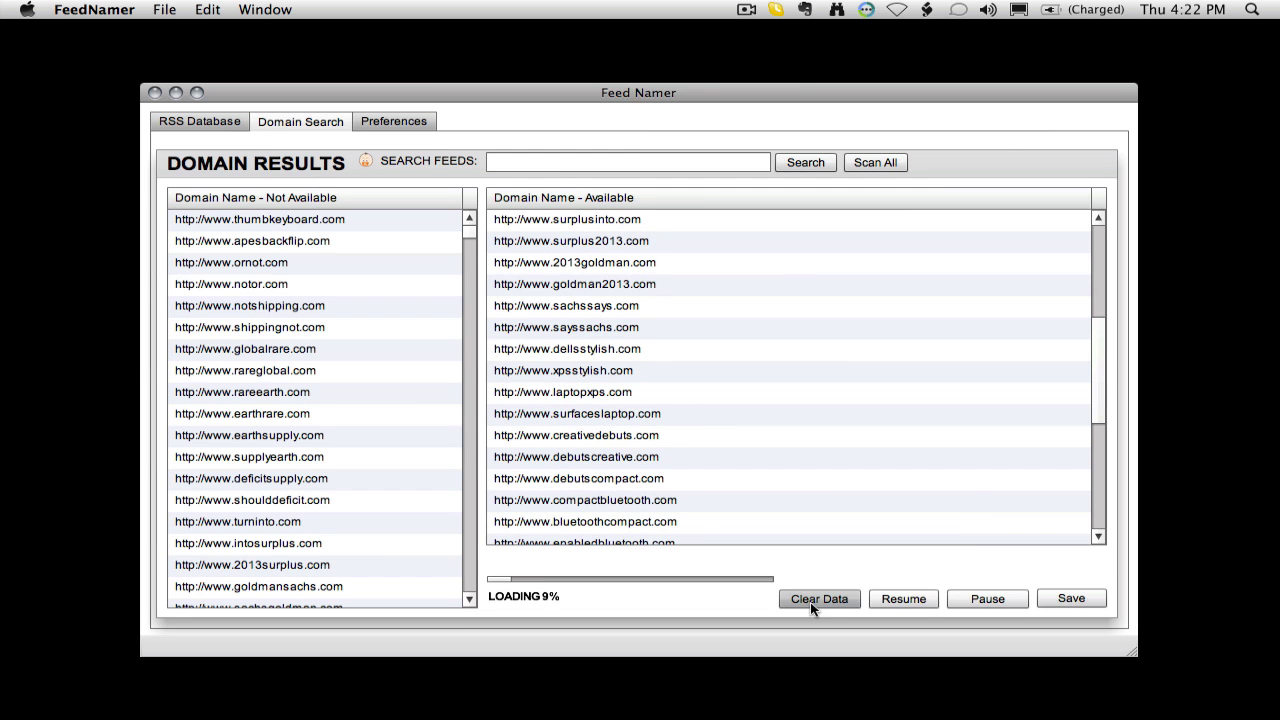
Start saving the available domains as myAvailableDomains.csv on the Desktop, and cancel the save.
{"action": "left_click", "coordinate": [1064, 597]}
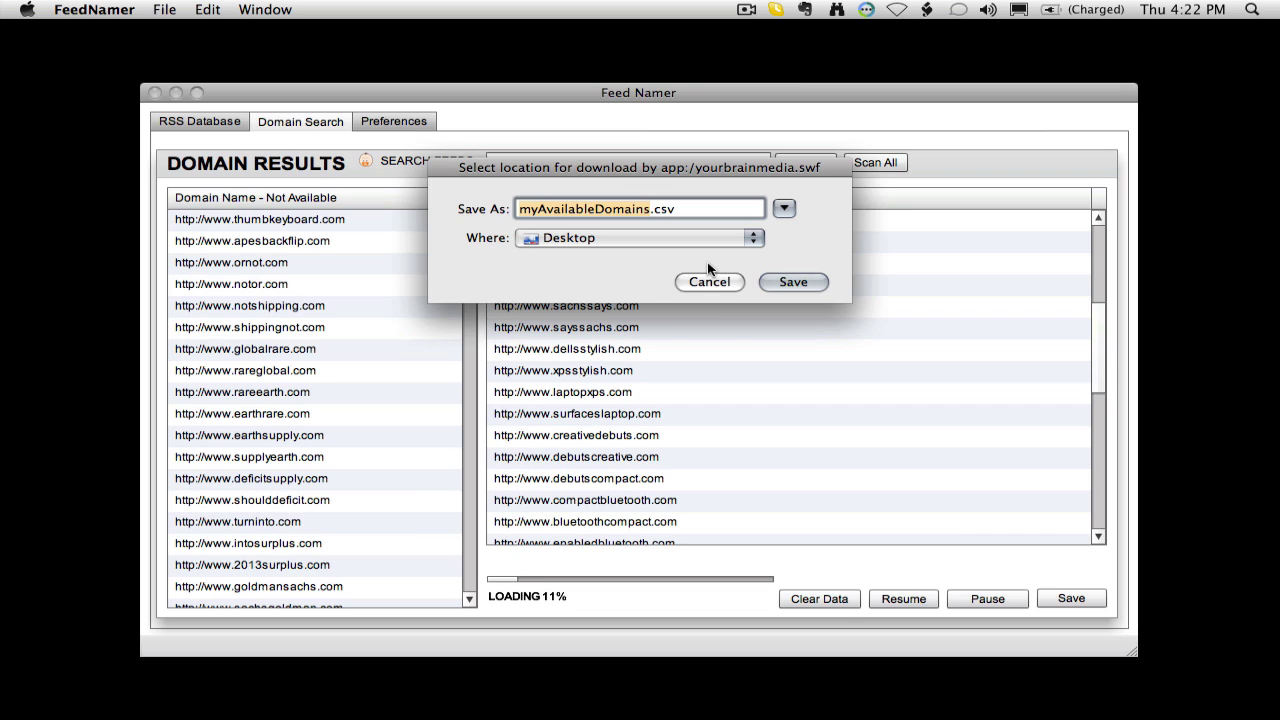
{"action": "left_click", "coordinate": [710, 282]}
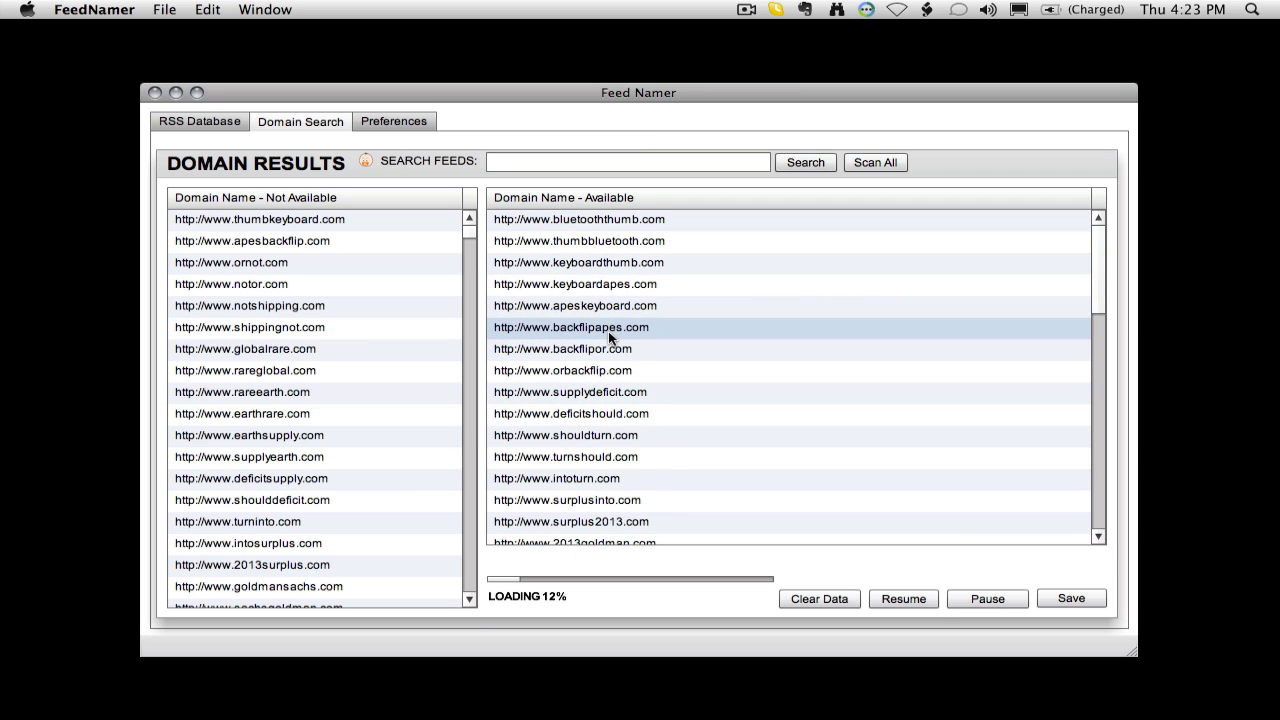
{"action": "double_click", "coordinate": [593, 327]}
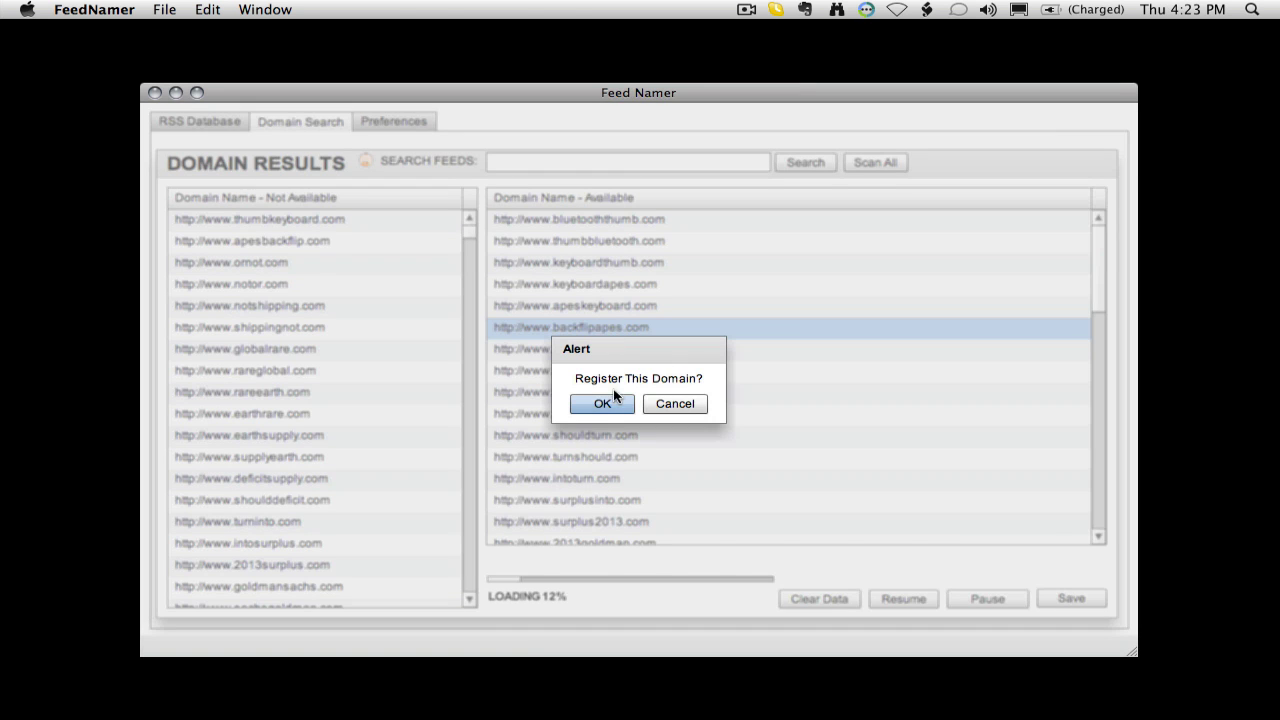